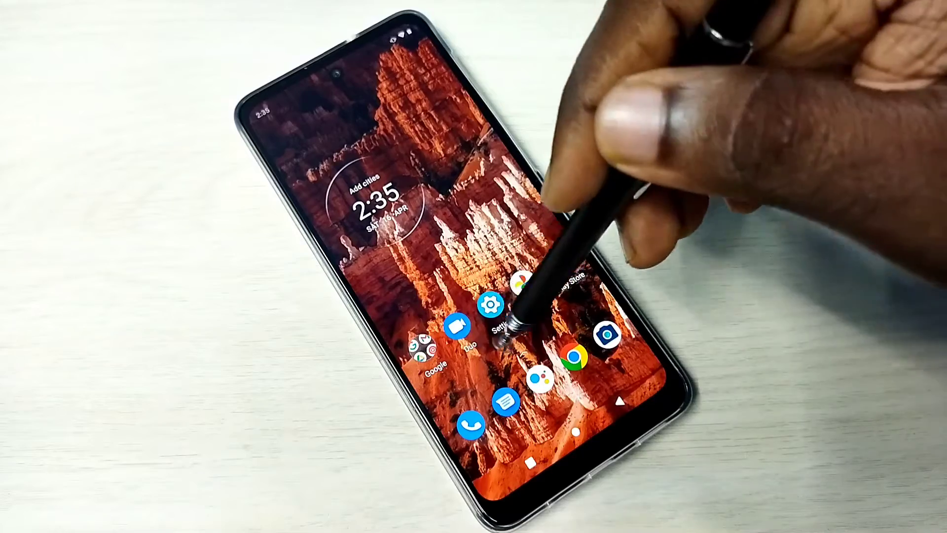
Launch Settings from the home screen and enter Apps and notifications.
click(492, 305)
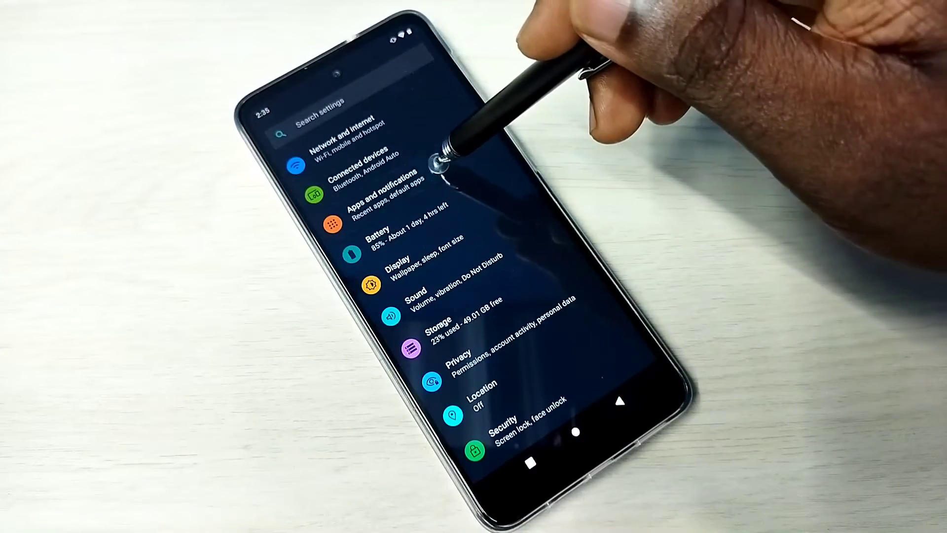
click(440, 162)
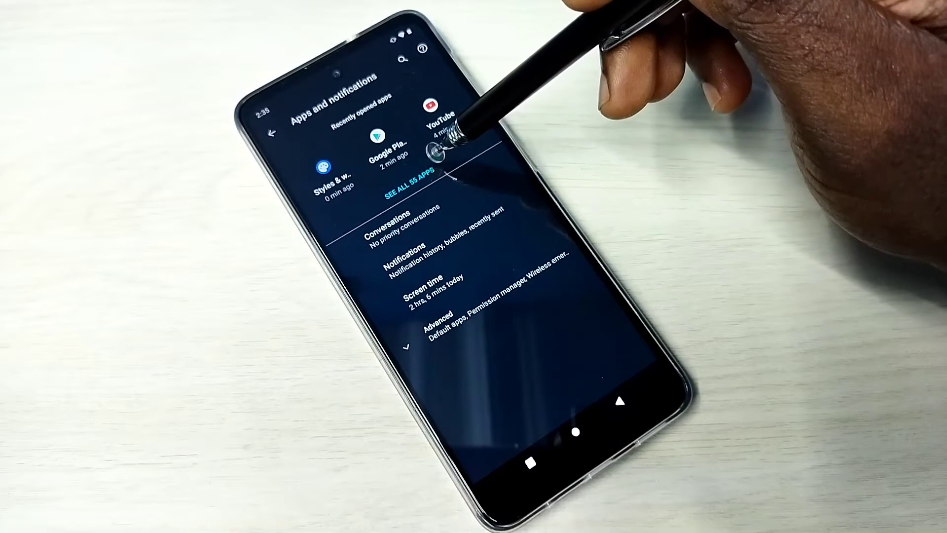
Show all 55 apps, enable Show system from the menu, and scroll to Android System WebView.
click(429, 174)
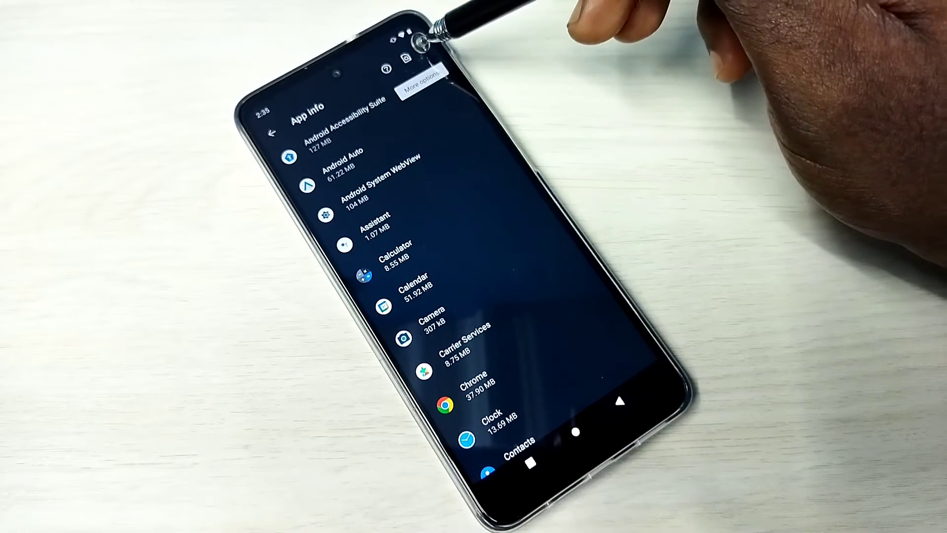
click(426, 46)
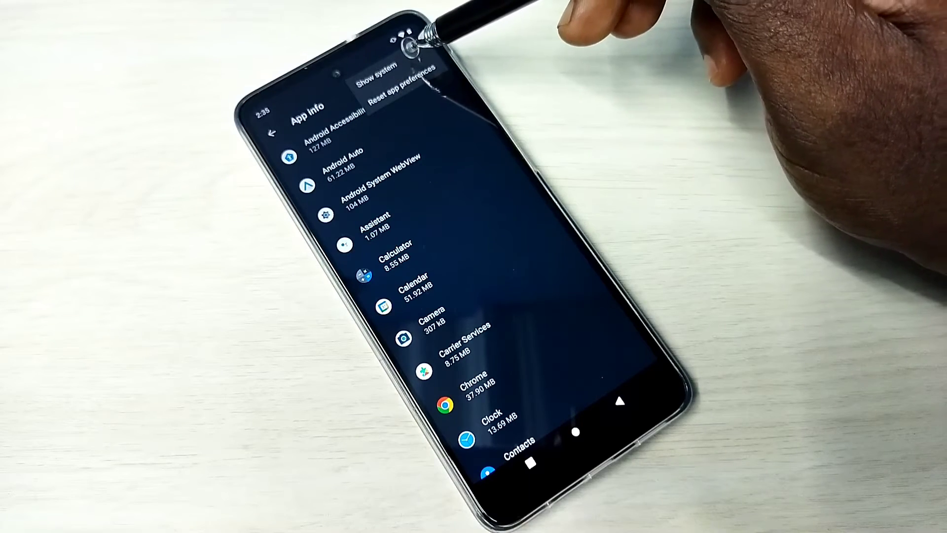
click(390, 74)
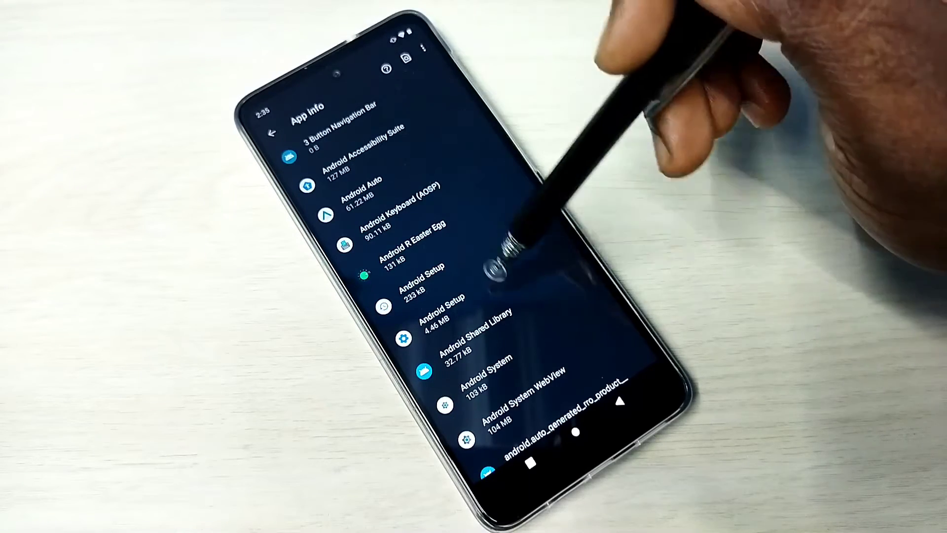
drag(577, 344, 473, 170)
drag(570, 311, 473, 163)
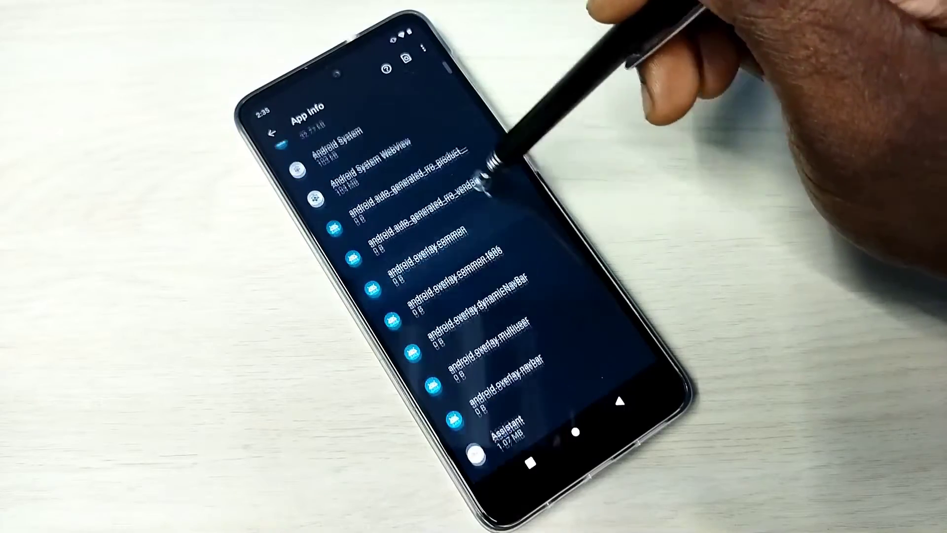
mouse_move(503, 237)
mouse_down()
mouse_move(474, 148)
mouse_move(489, 267)
mouse_up()
drag(466, 171, 488, 266)
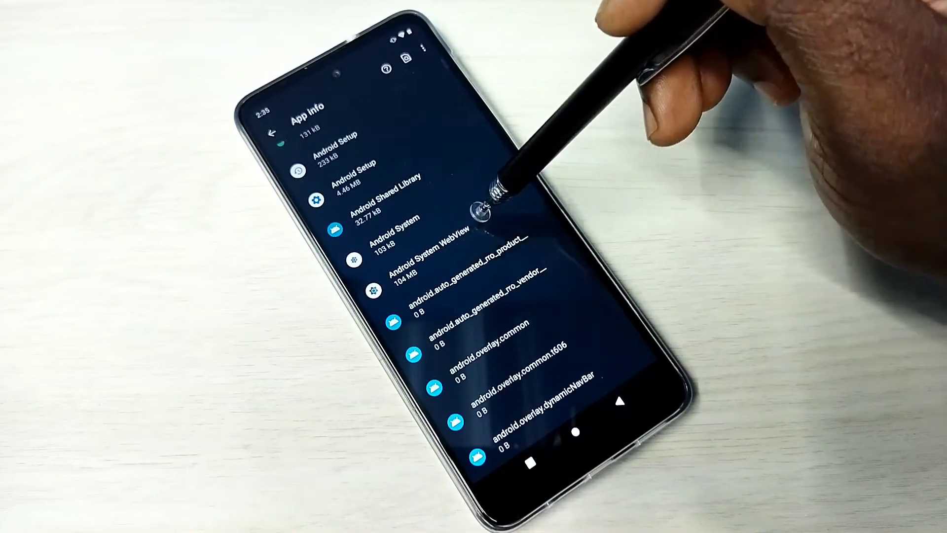
View Android System WebView's app info, check its Storage and cache, and return to app info.
click(465, 226)
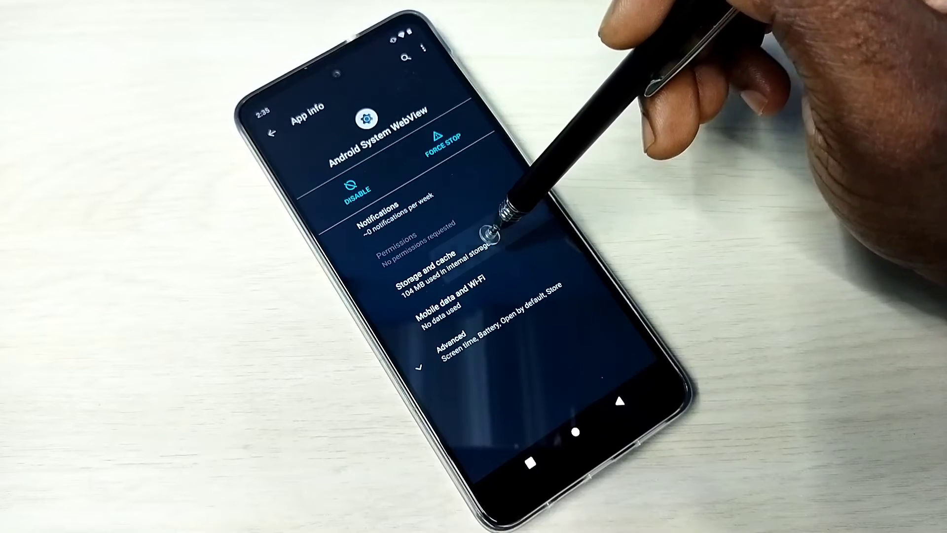
click(490, 240)
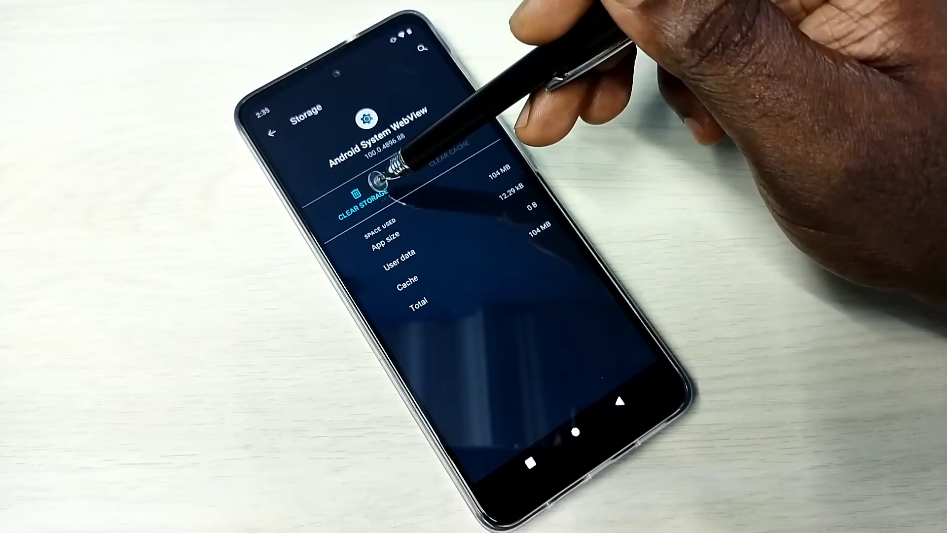
click(621, 400)
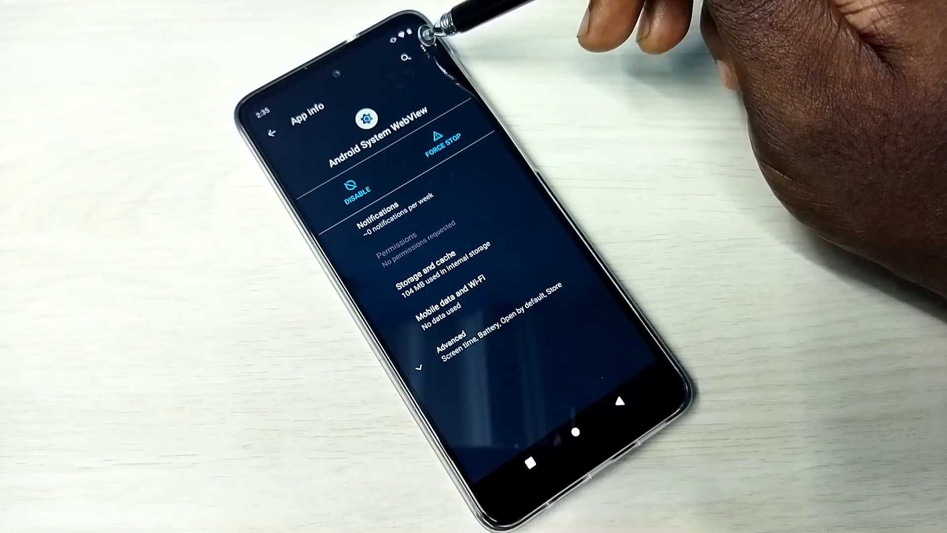
Dismiss WebView's Uninstall updates option and back out of Settings to the home screen.
click(427, 41)
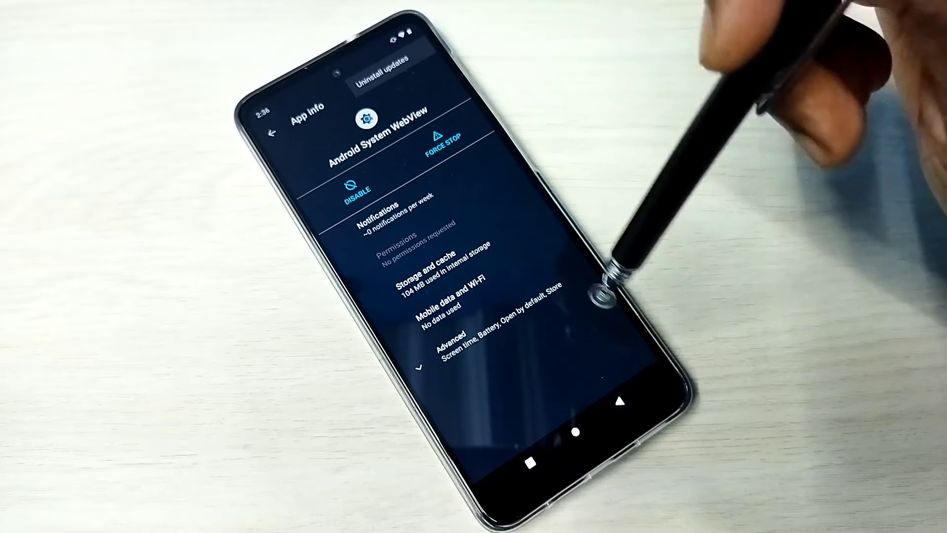
click(621, 403)
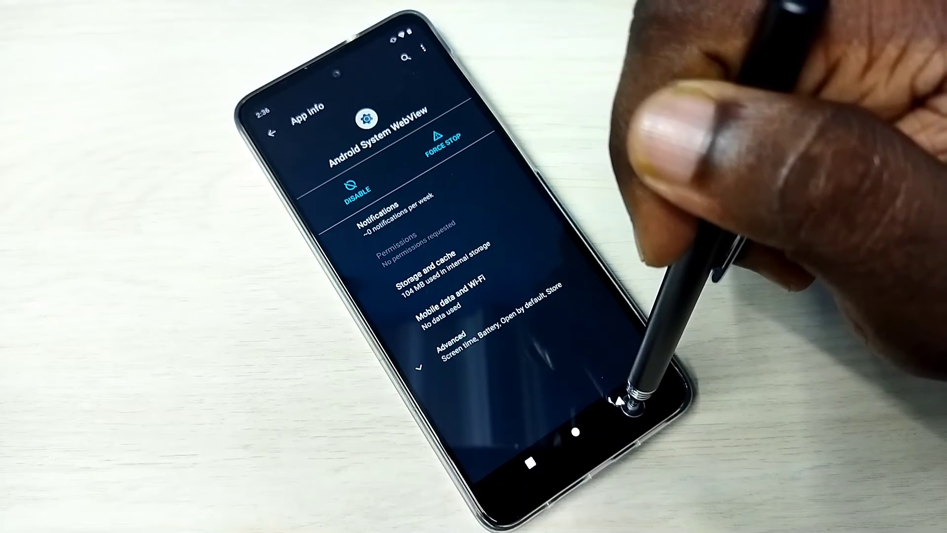
click(625, 404)
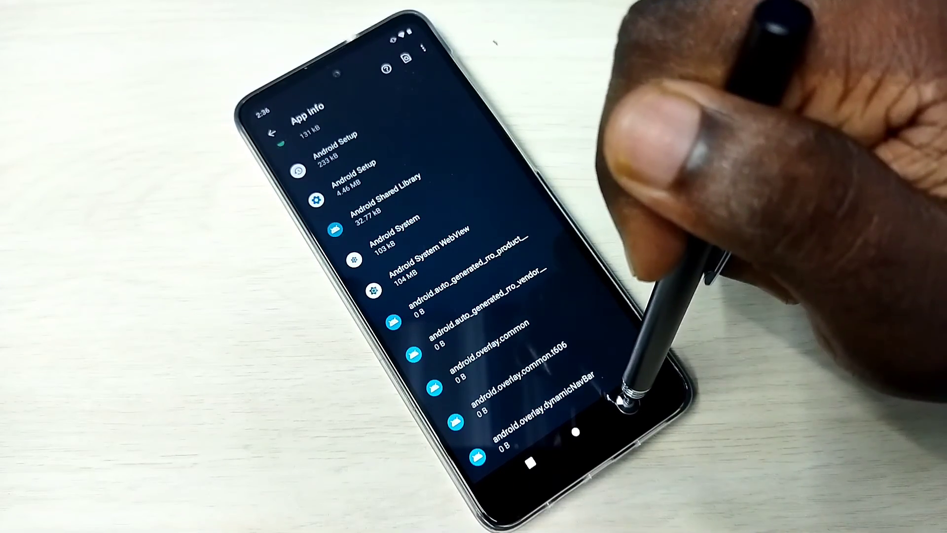
click(620, 402)
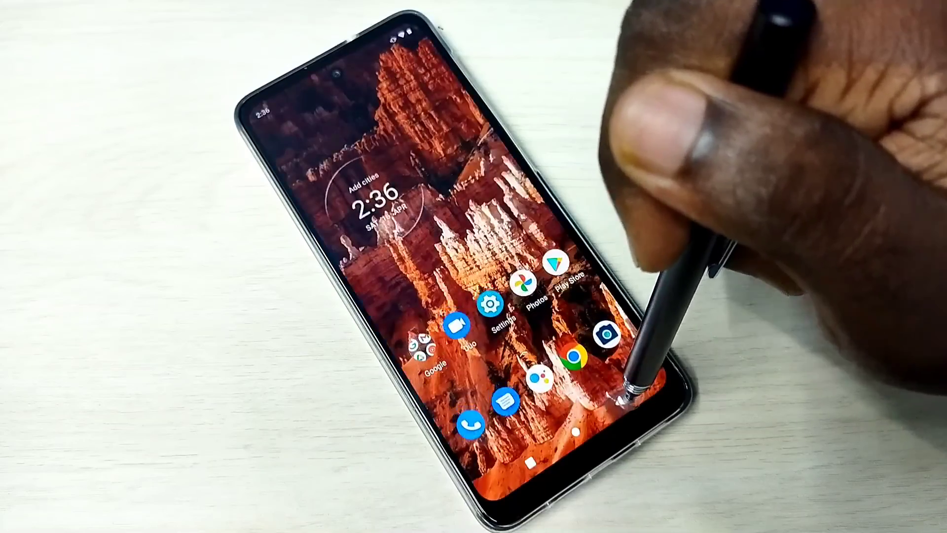